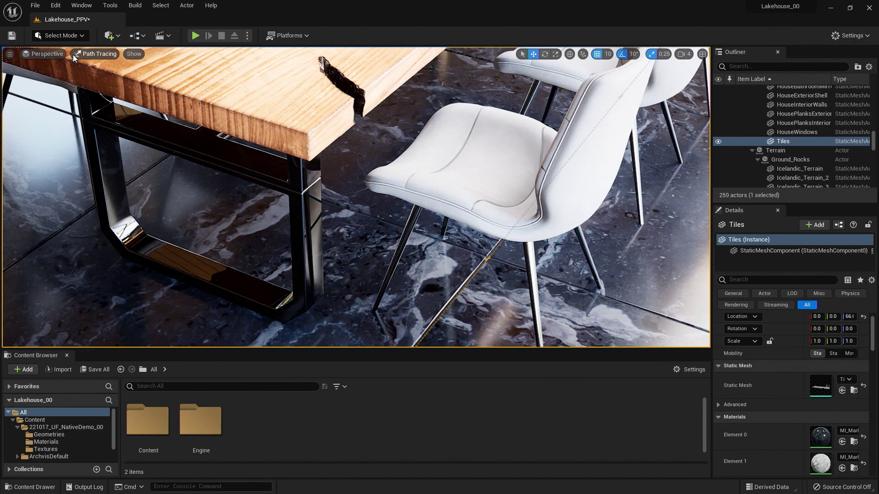
# Create a CineCameraActor at the current view of the table and white chair
pyautogui.click(10, 55)
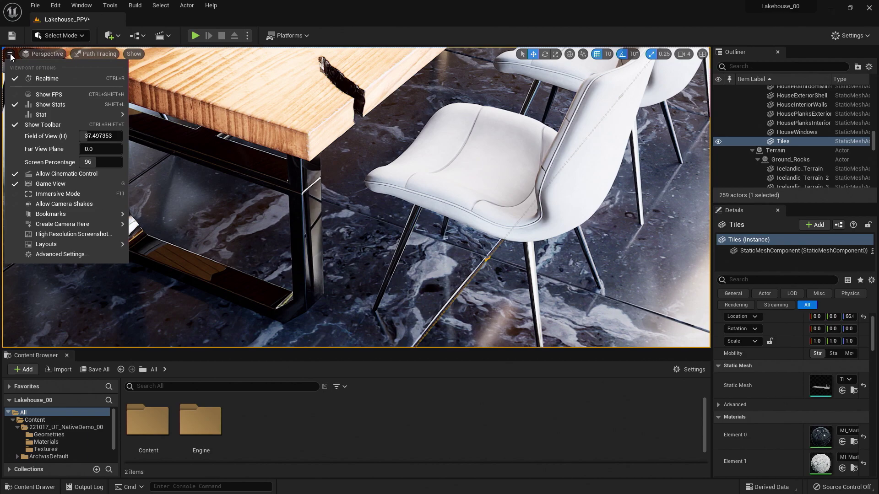
pyautogui.moveTo(60, 226)
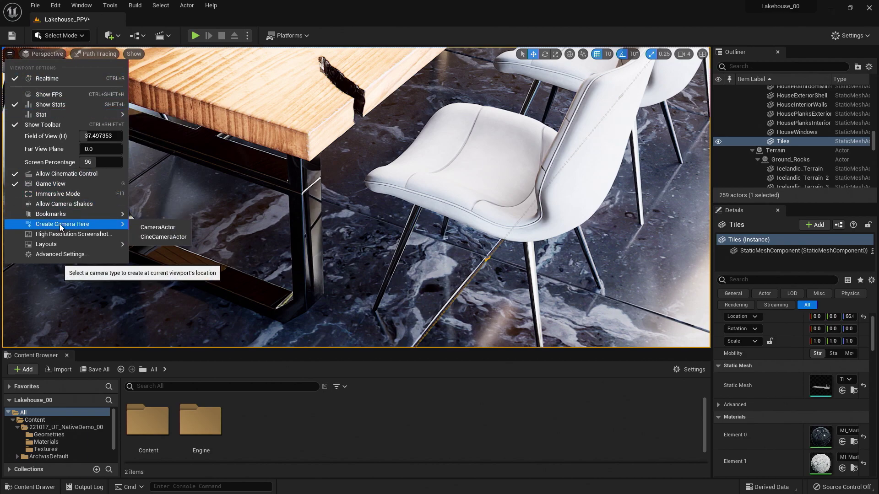
pyautogui.click(157, 238)
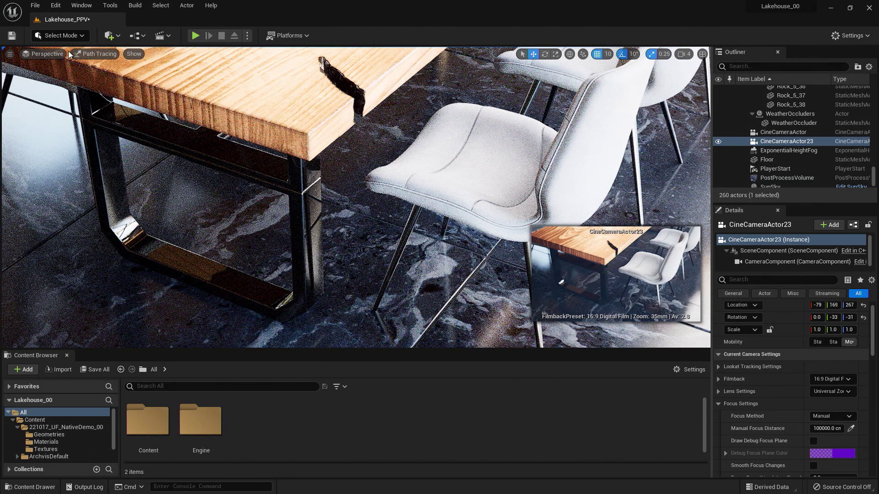
# Pilot CineCameraActor23 from the Perspective menu's Placed Cameras list
pyautogui.click(54, 54)
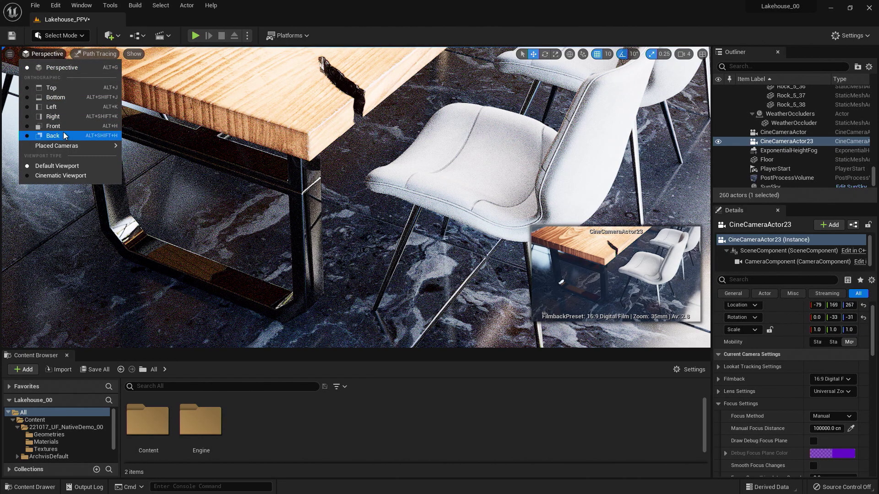
pyautogui.moveTo(65, 145)
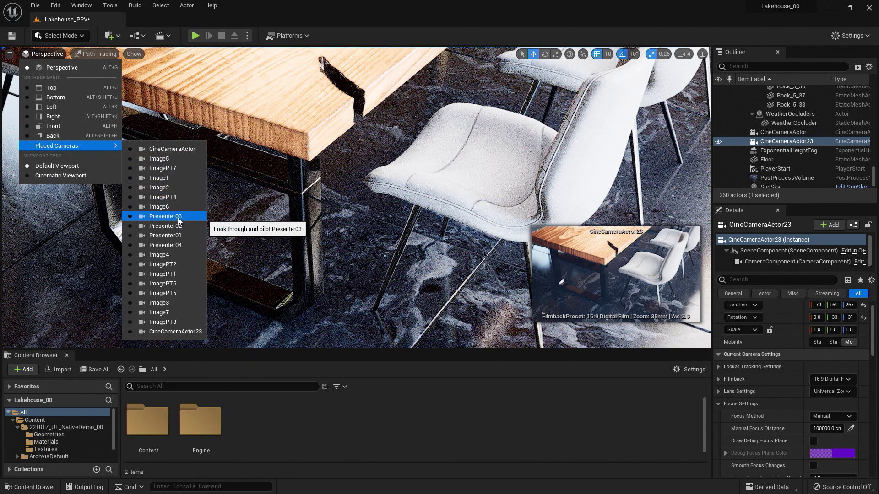
pyautogui.click(168, 333)
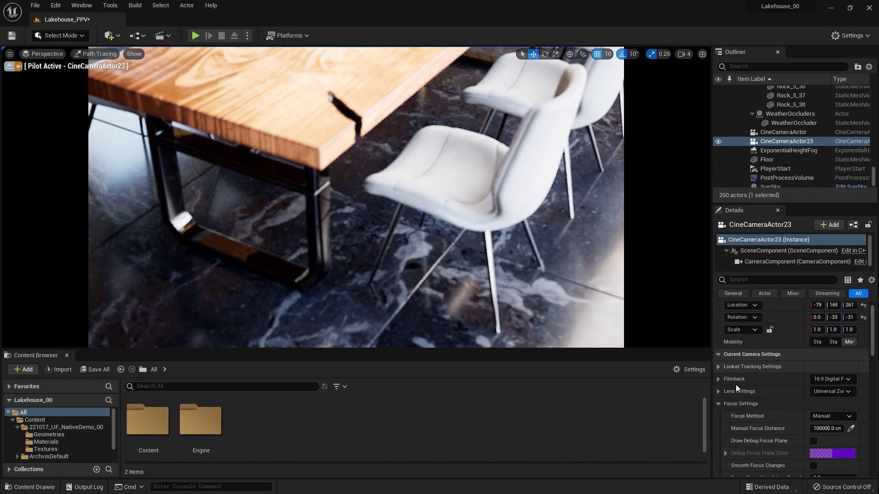
# Set Manual Focus Distance to 295.452484 by sampling the table edge with the eyedropper
pyautogui.scroll(-3, 797, 366)
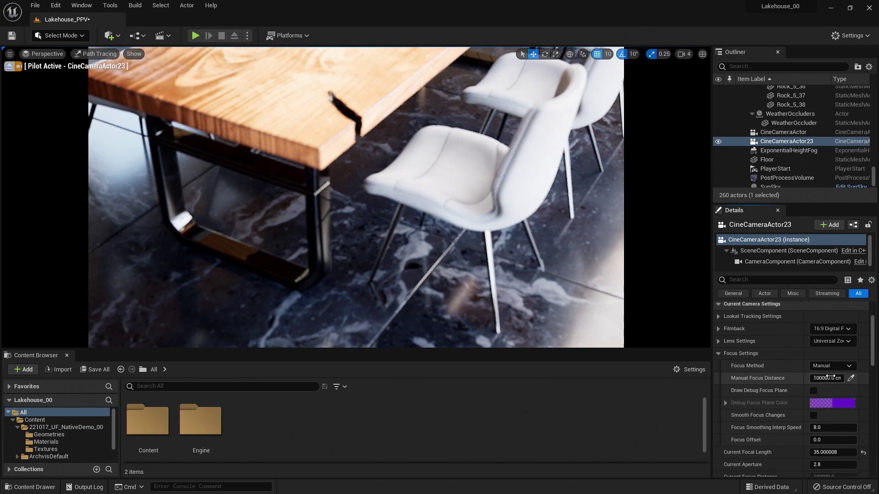
pyautogui.click(851, 378)
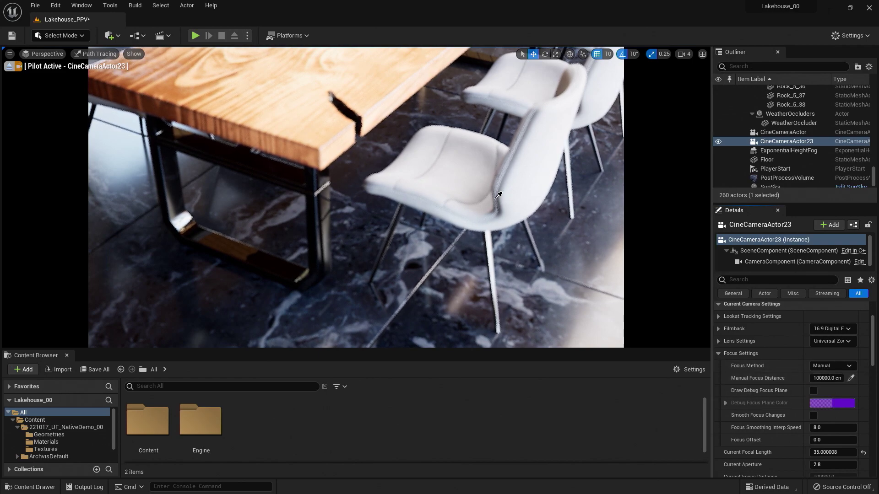
pyautogui.click(318, 148)
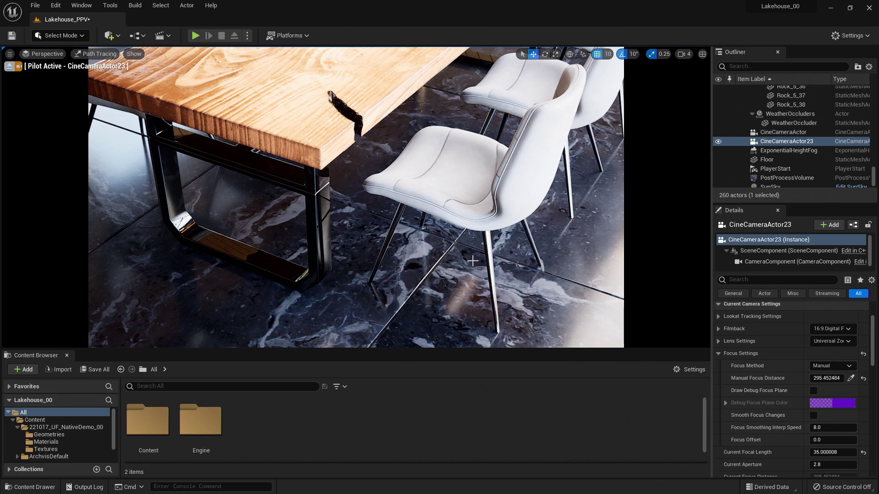
# Review the camera's Lens Settings and Camera Options sections in Details
pyautogui.click(718, 354)
pyautogui.click(718, 341)
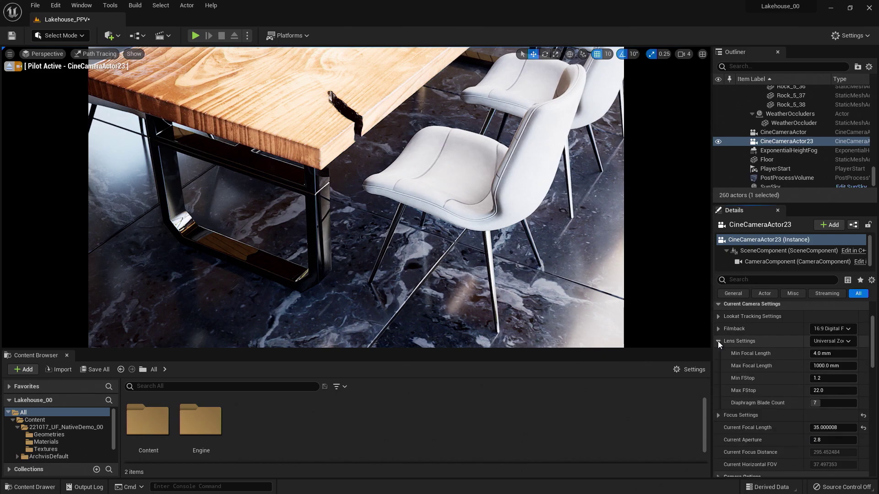
pyautogui.click(717, 341)
pyautogui.click(717, 415)
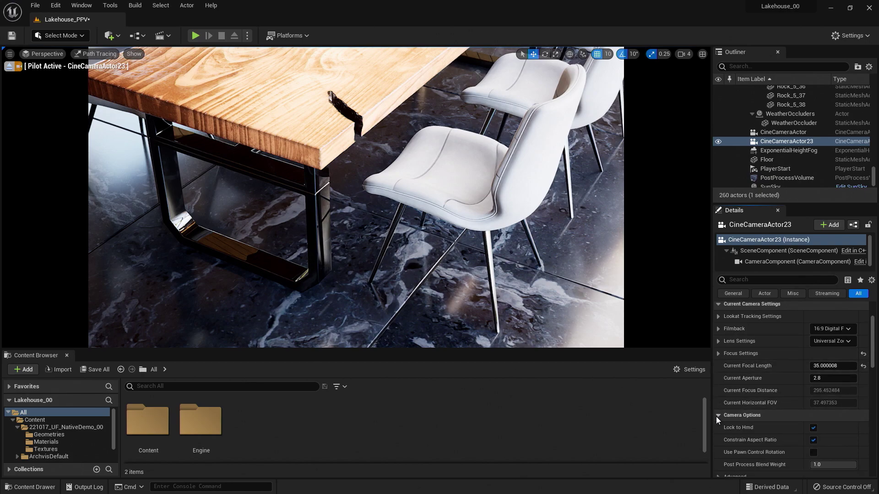
pyautogui.scroll(-1, 715, 417)
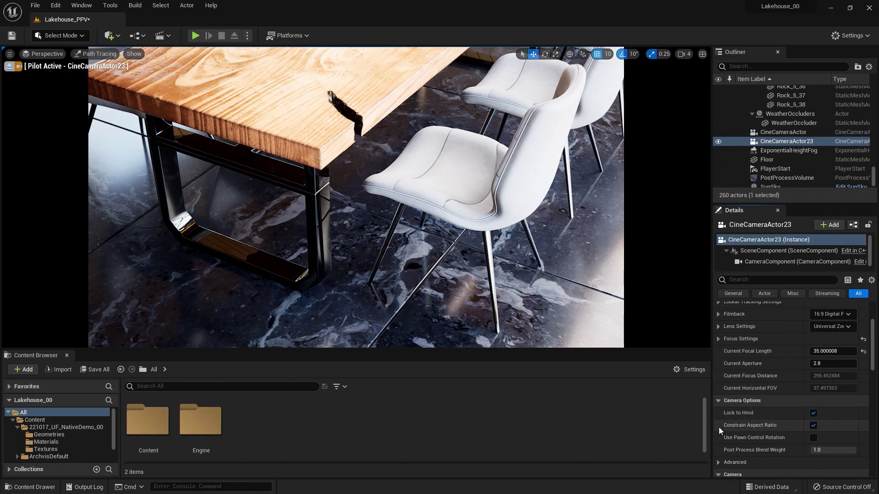
pyautogui.click(718, 401)
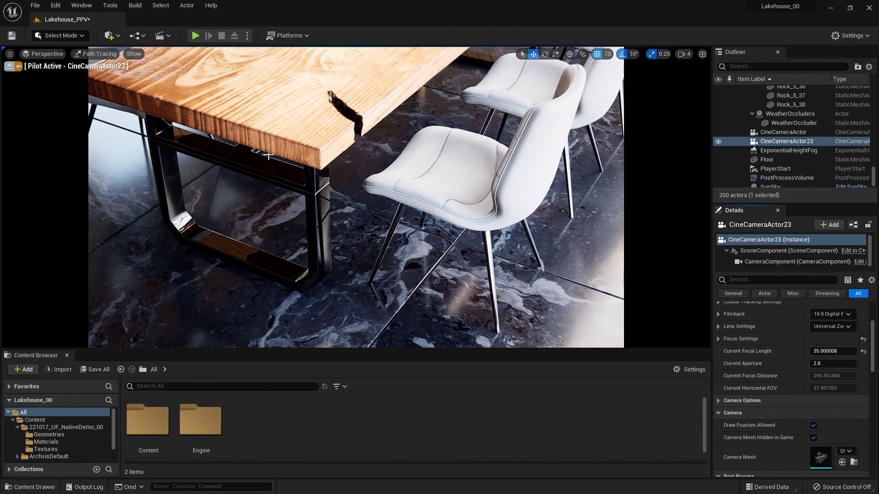
# Switch to the Cinematic Viewport layout and pilot CineCameraActor23 again
pyautogui.click(59, 56)
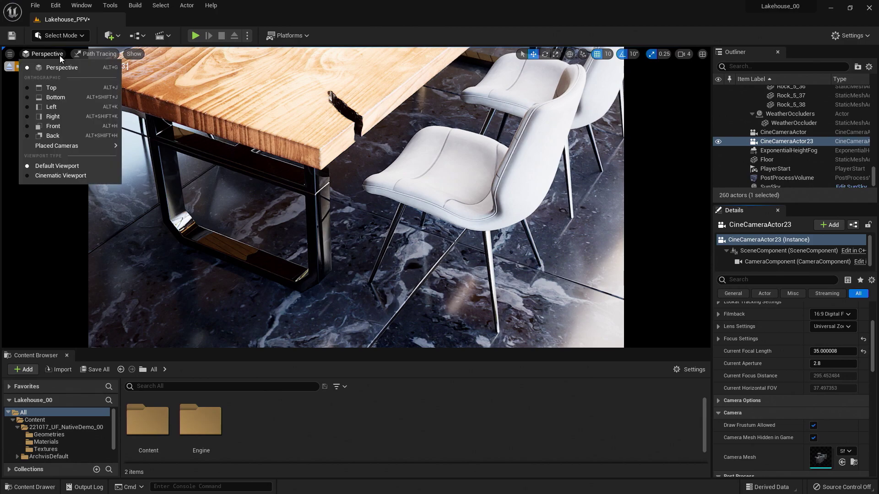
pyautogui.click(56, 175)
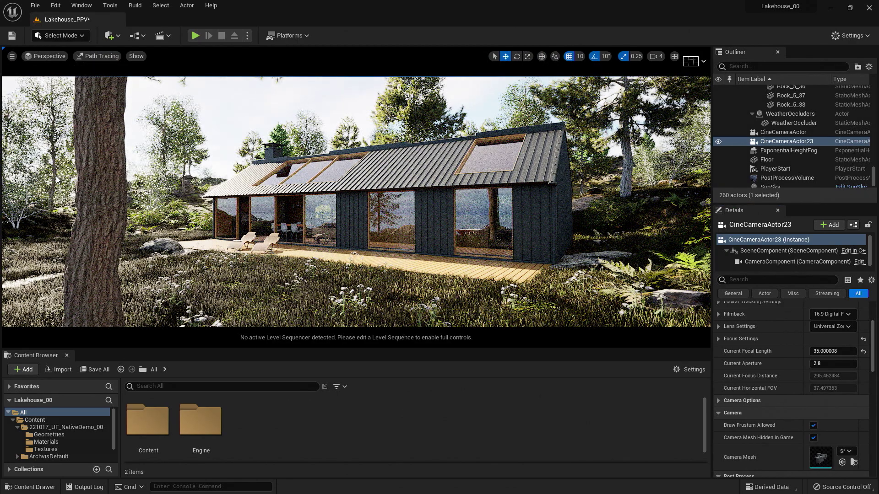
pyautogui.click(52, 57)
pyautogui.moveTo(64, 148)
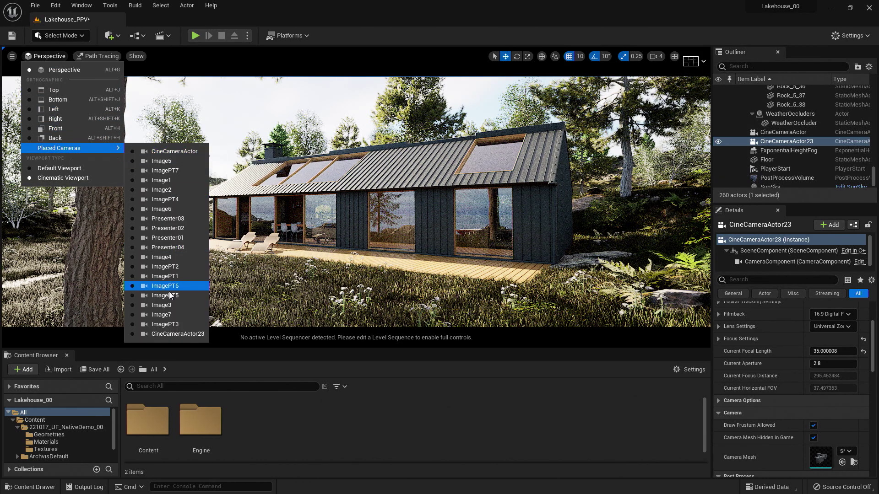
pyautogui.click(177, 331)
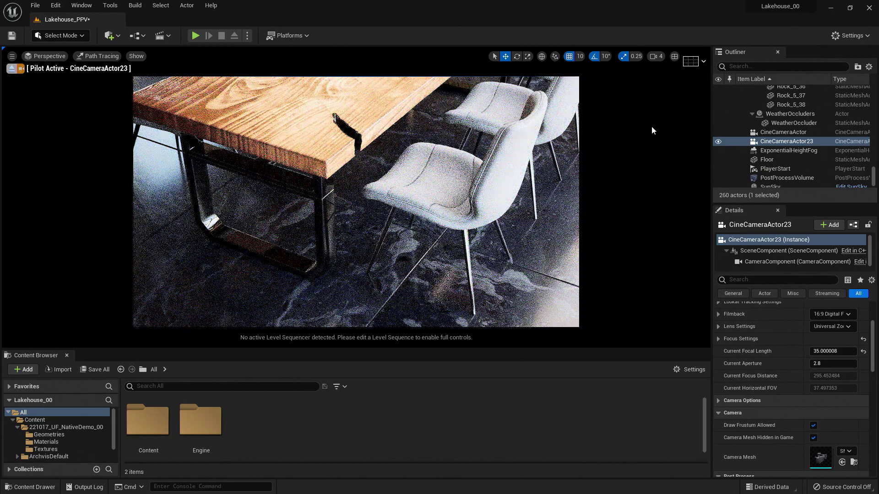
# Apply the Grid (3x3) composition overlay, then nudge the camera to frame the whole table
pyautogui.click(704, 63)
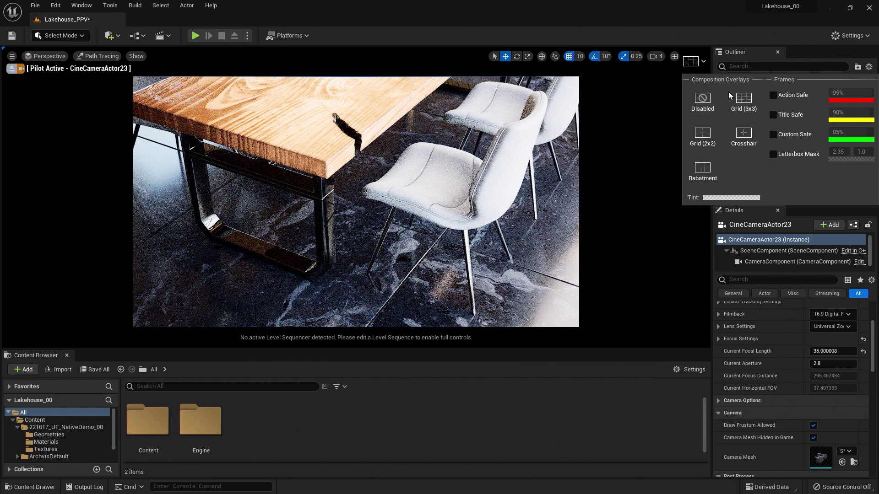
pyautogui.click(738, 98)
pyautogui.click(709, 137)
pyautogui.click(738, 140)
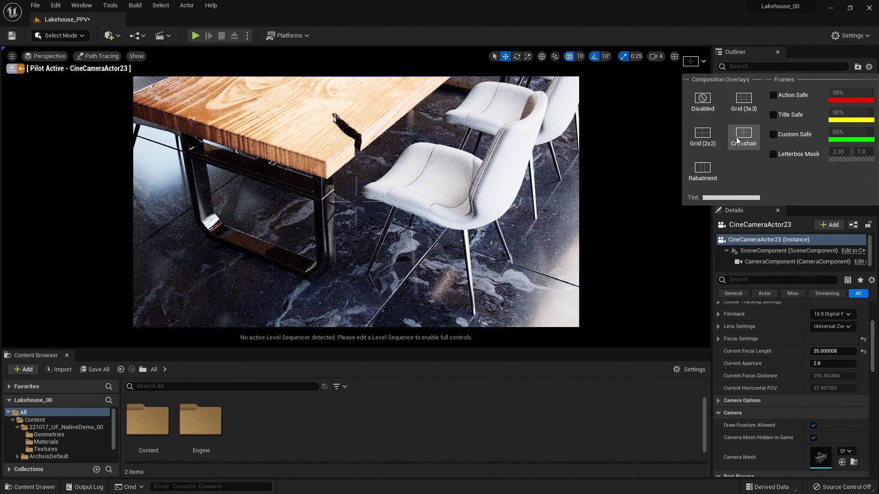
pyautogui.click(702, 170)
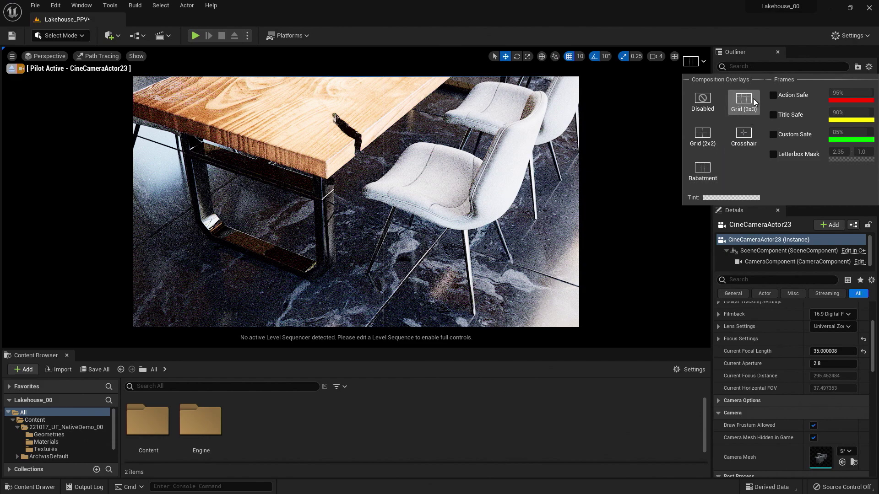
pyautogui.click(753, 98)
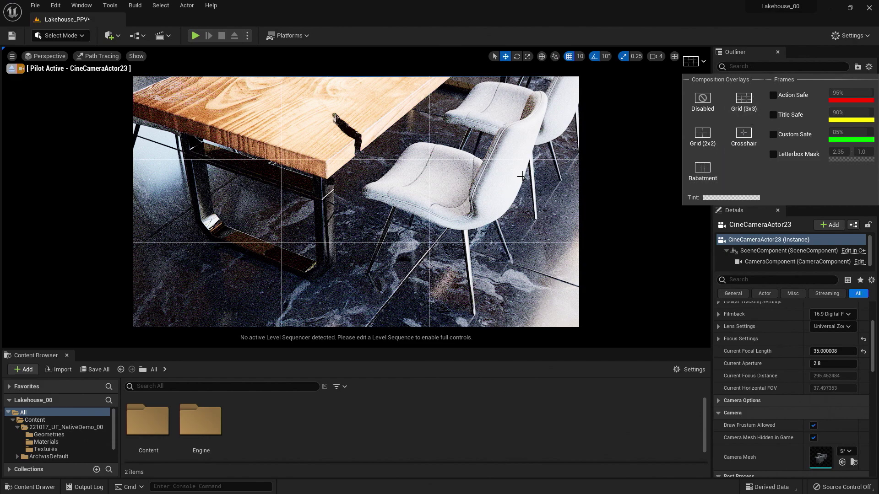
pyautogui.click(456, 206)
pyautogui.moveTo(456, 205)
pyautogui.mouseDown()
pyautogui.moveTo(454, 183)
pyautogui.moveTo(454, 194)
pyautogui.mouseUp()
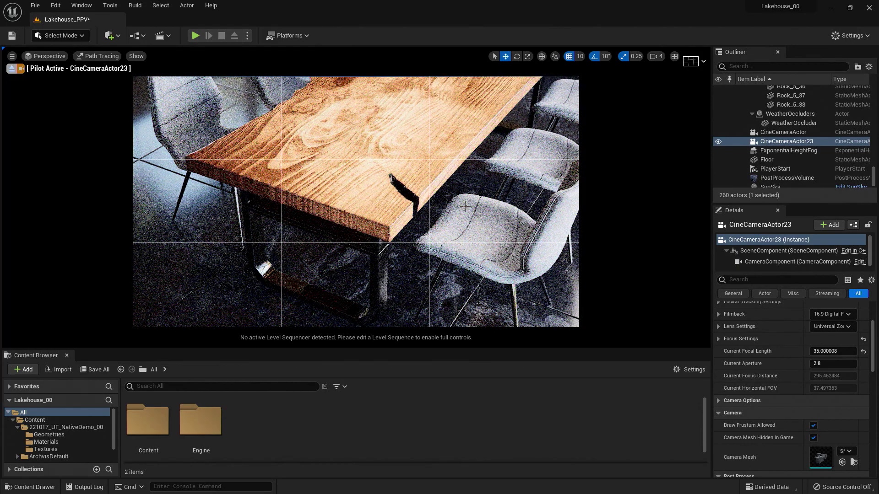
# Apply Transform > Lock Actor Movement to CineCameraActor23 from the Outliner
pyautogui.rightClick(781, 142)
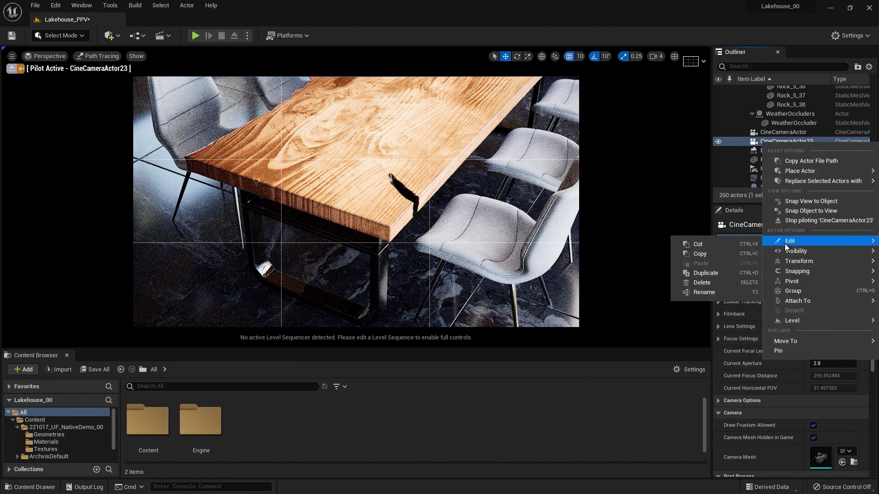
pyautogui.moveTo(787, 264)
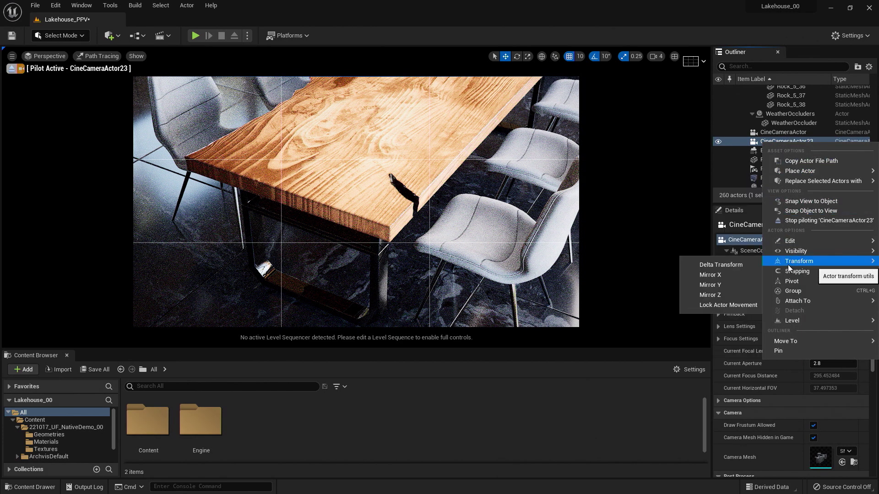
pyautogui.click(725, 305)
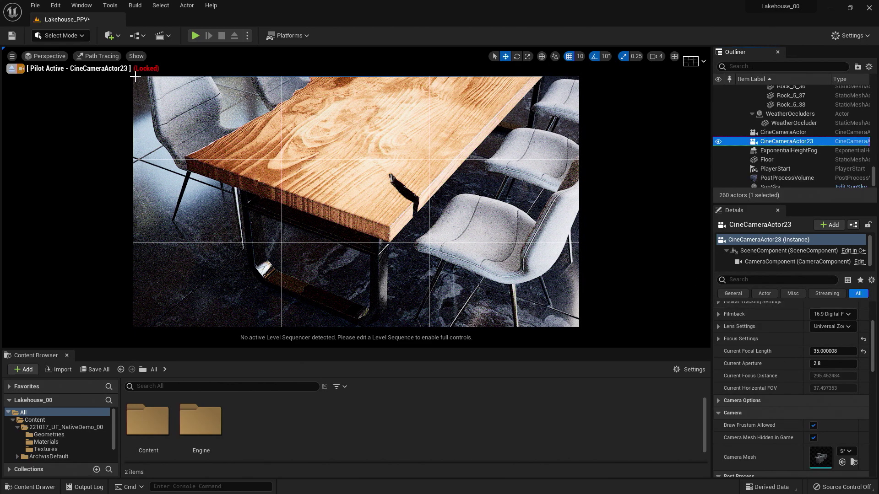
pyautogui.moveTo(158, 73)
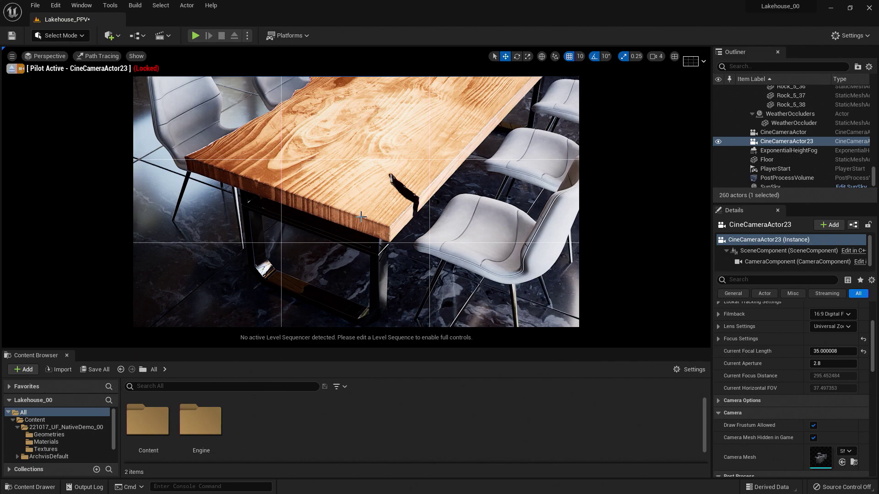
# Restore the four-pane layout showing Back, Right, Top and the camera views
pyautogui.click(675, 57)
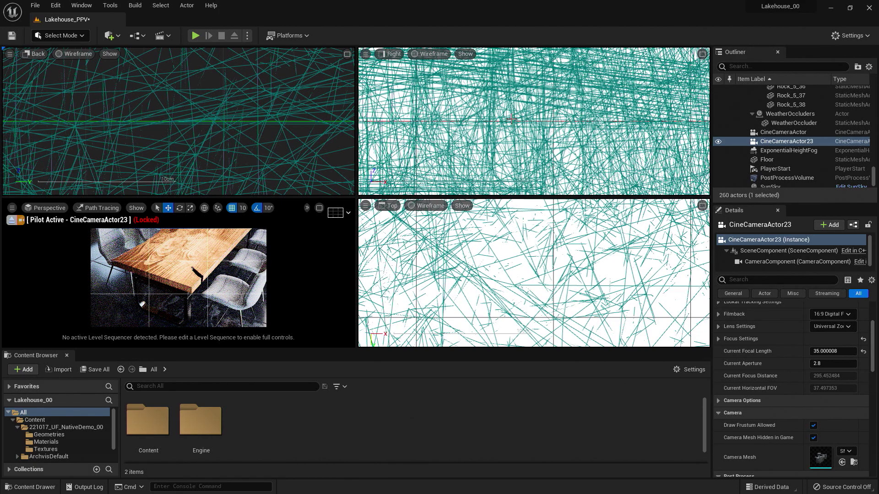
pyautogui.scroll(-1, 520, 131)
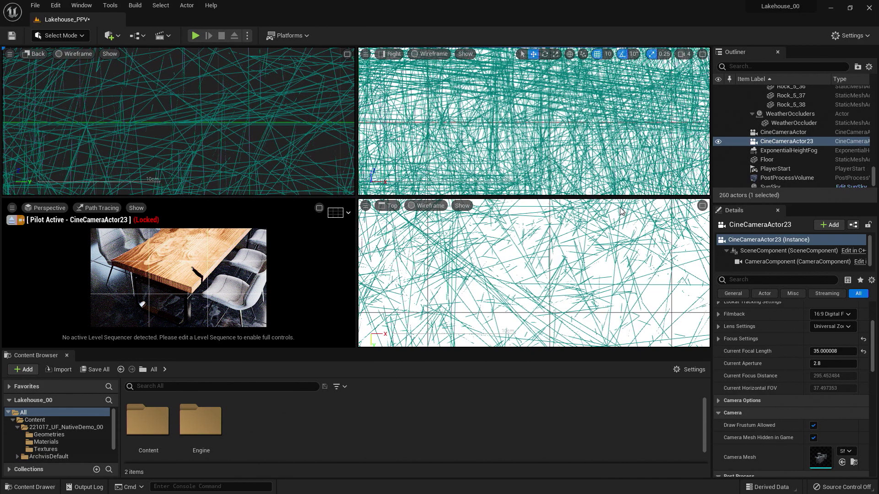
# Focus the views on Tabledining05 with F, then select the cine camera in Top view
pyautogui.click(194, 283)
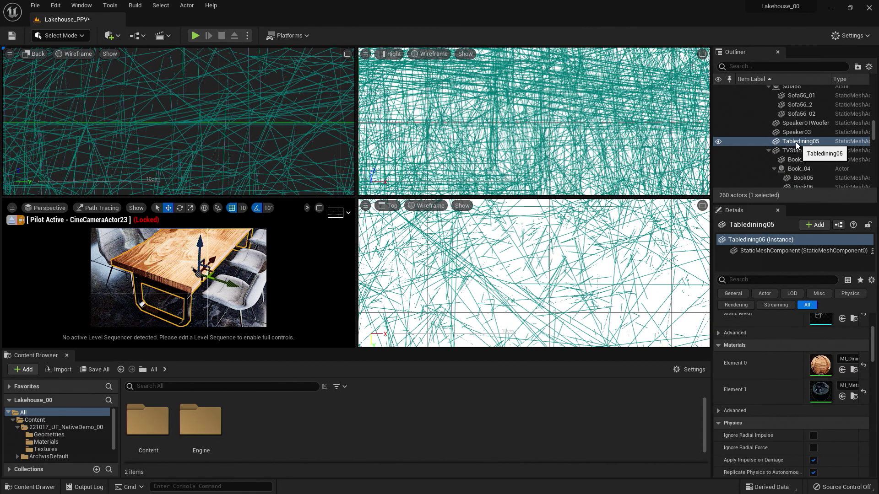
pyautogui.press('f')
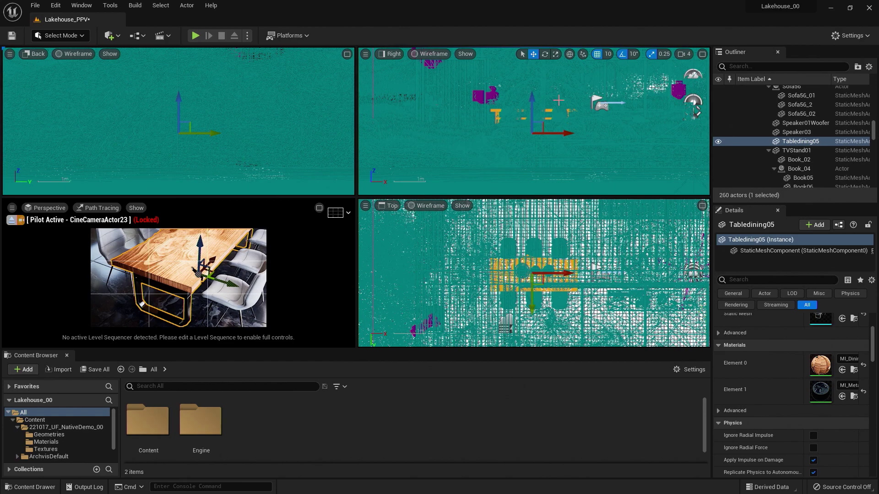
pyautogui.click(422, 331)
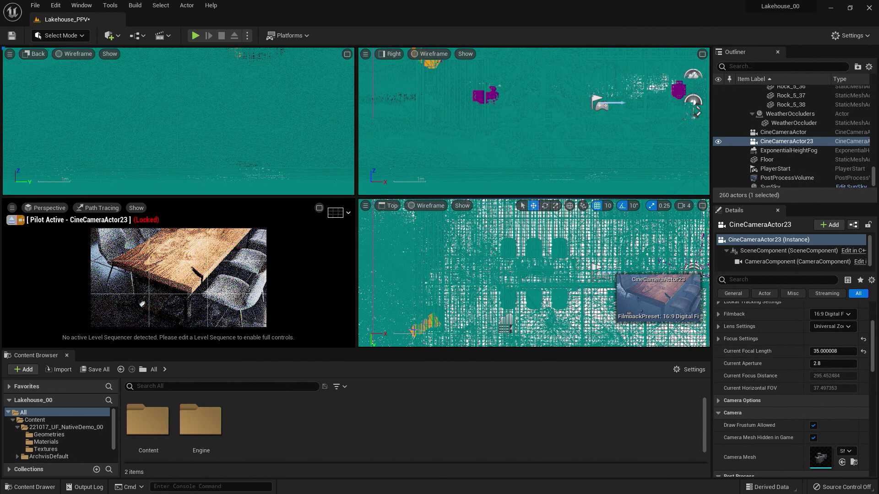